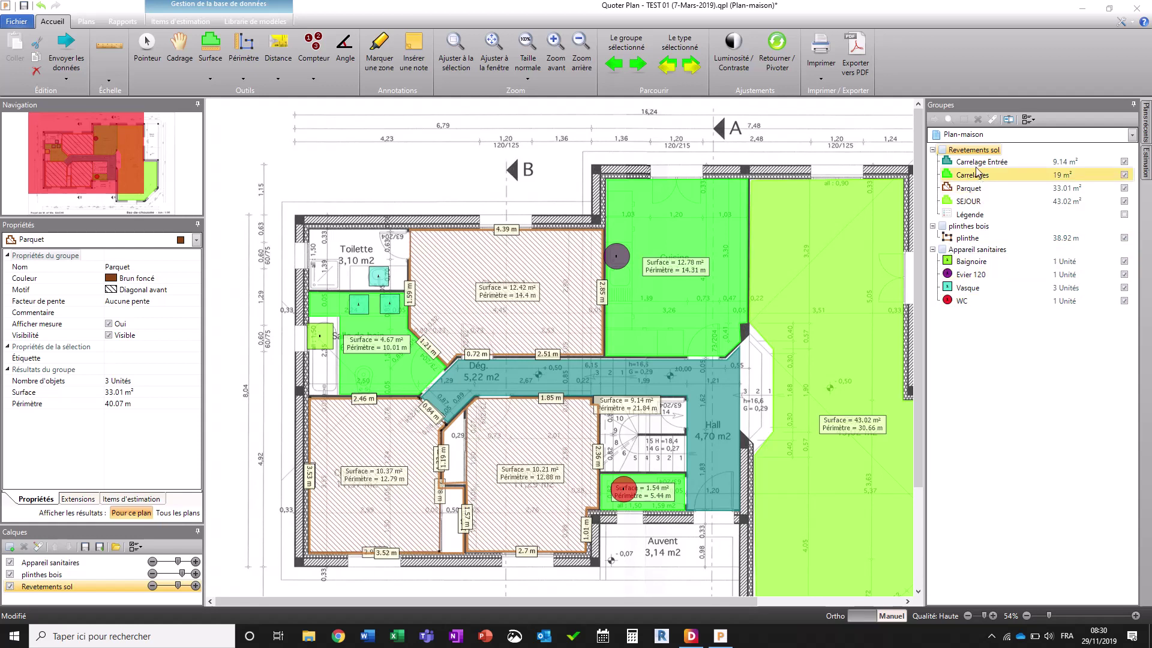
Create a new surface group named Toilettes with the colour Bleu pâle and the Solide pattern.
{"action": "left_click", "coordinate": [210, 45]}
{"action": "left_click", "coordinate": [354, 207]}
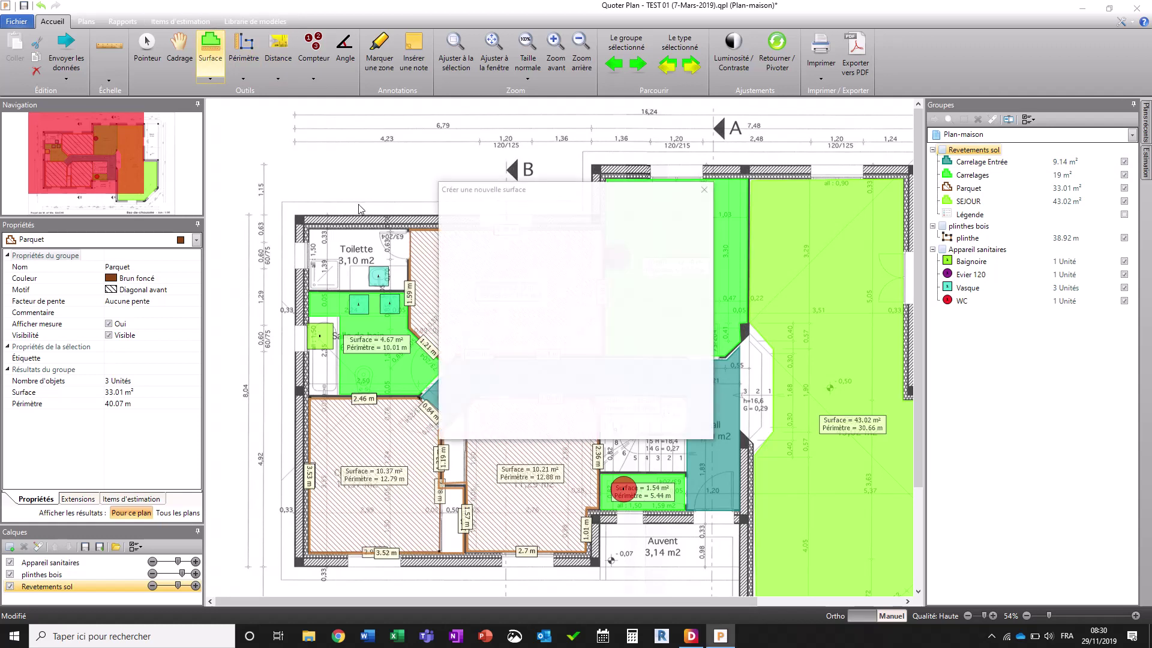
{"action": "type", "text": "Toilettes"}
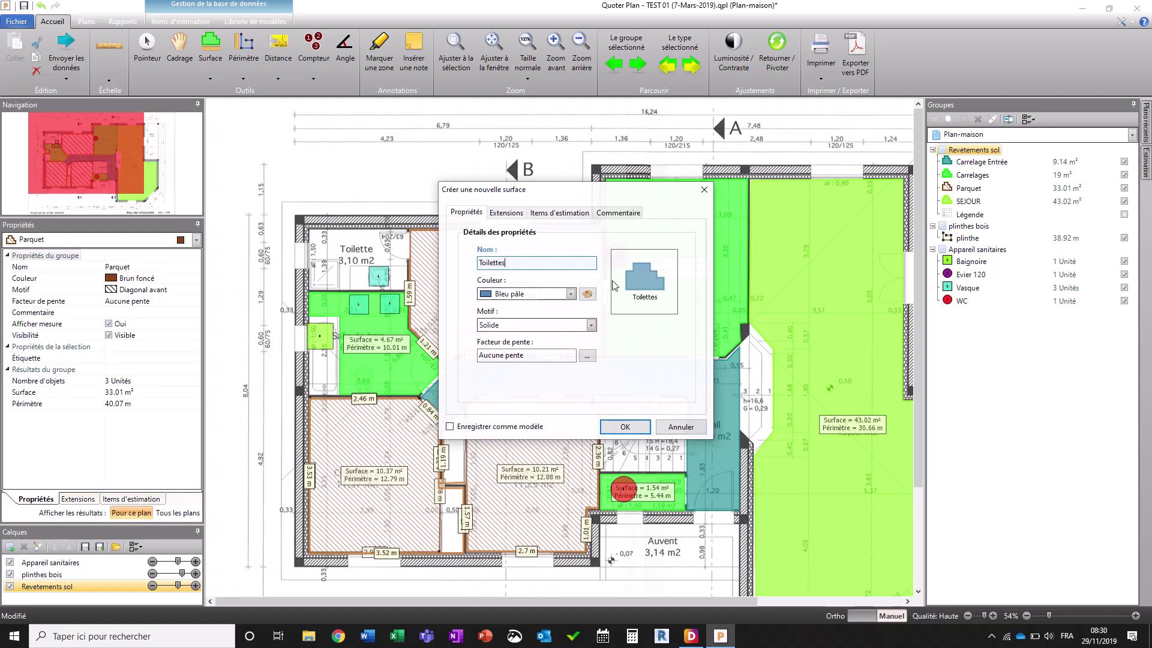
{"action": "left_click", "coordinate": [507, 213]}
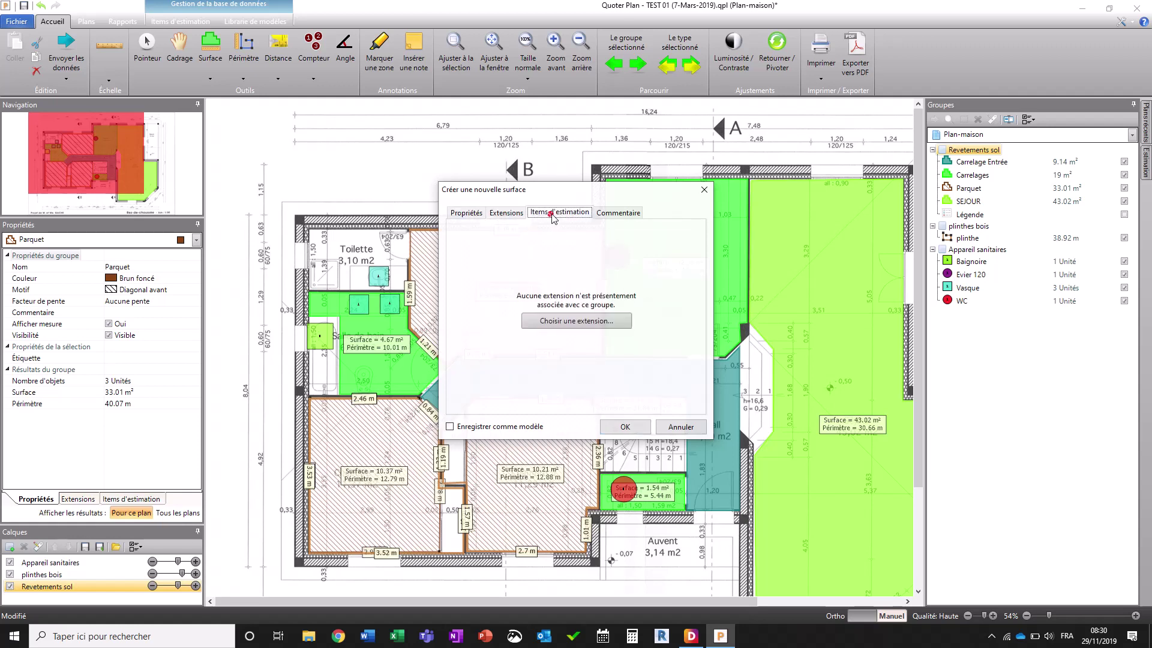
{"action": "left_click", "coordinate": [559, 213]}
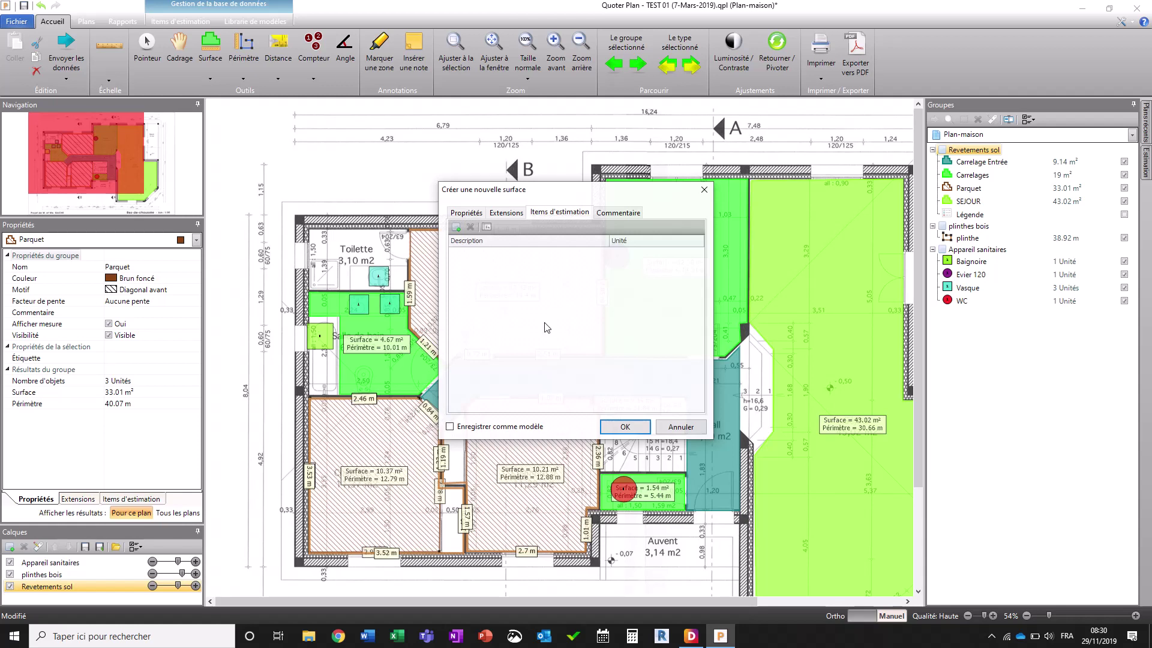
{"action": "left_click", "coordinate": [466, 213]}
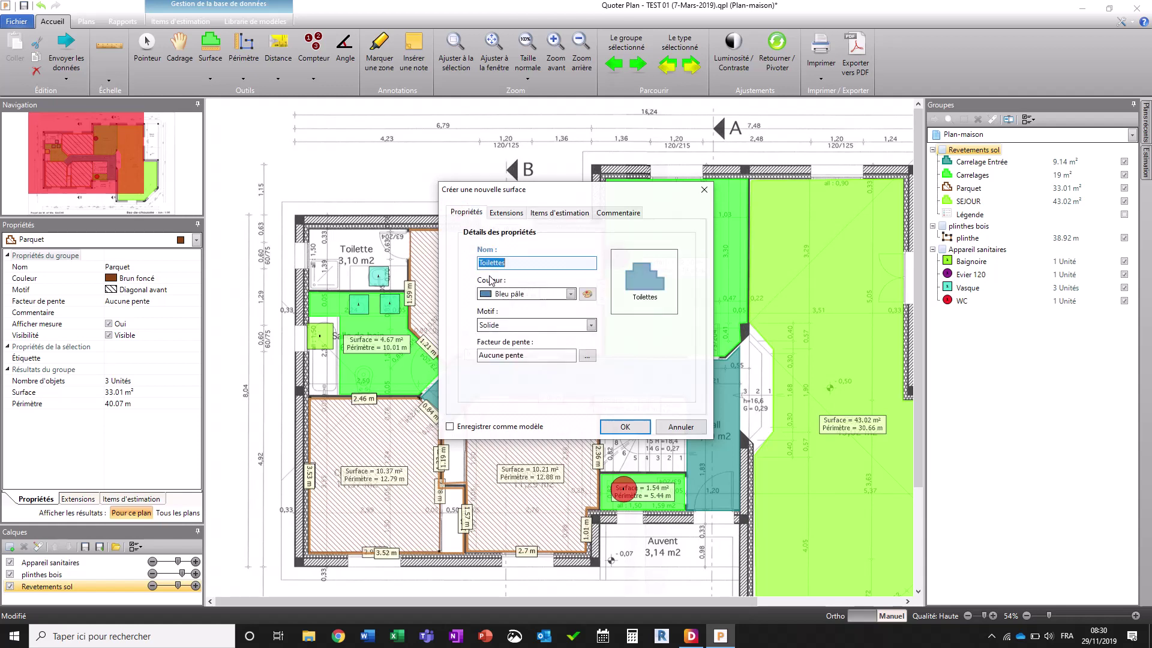
{"action": "left_click", "coordinate": [612, 427]}
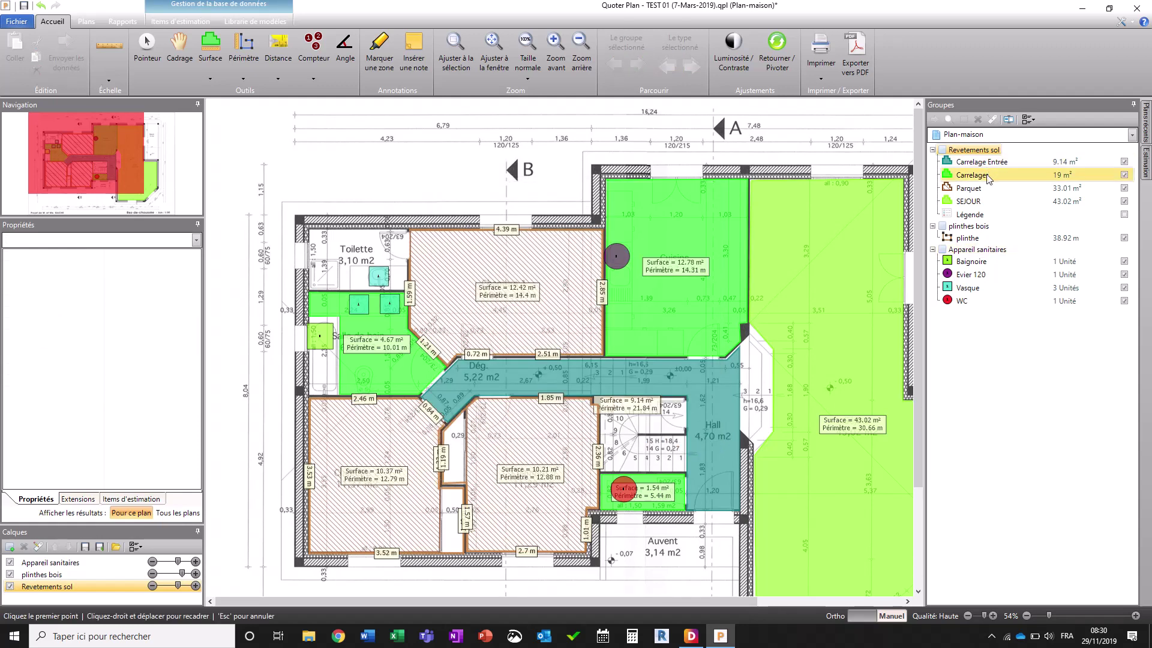
Trace the Toilette room's four corners as a closed Toilettes surface of about 3.18 m².
{"action": "left_click", "coordinate": [310, 230]}
{"action": "left_click", "coordinate": [409, 229]}
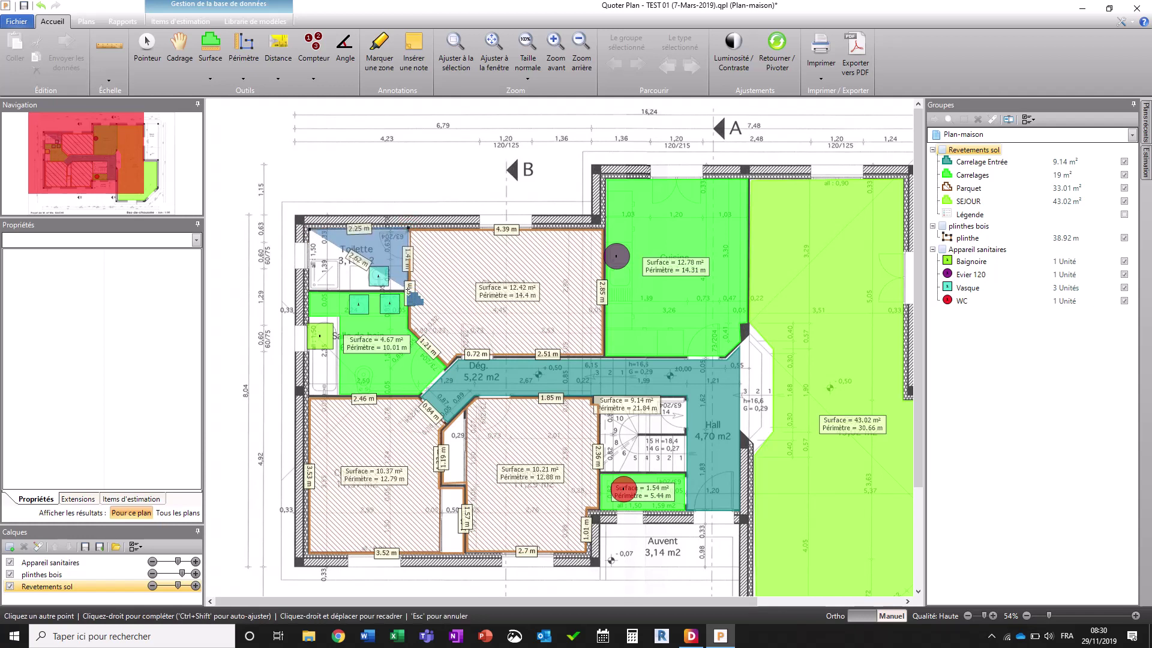
{"action": "left_click", "coordinate": [408, 292]}
{"action": "left_click", "coordinate": [310, 292]}
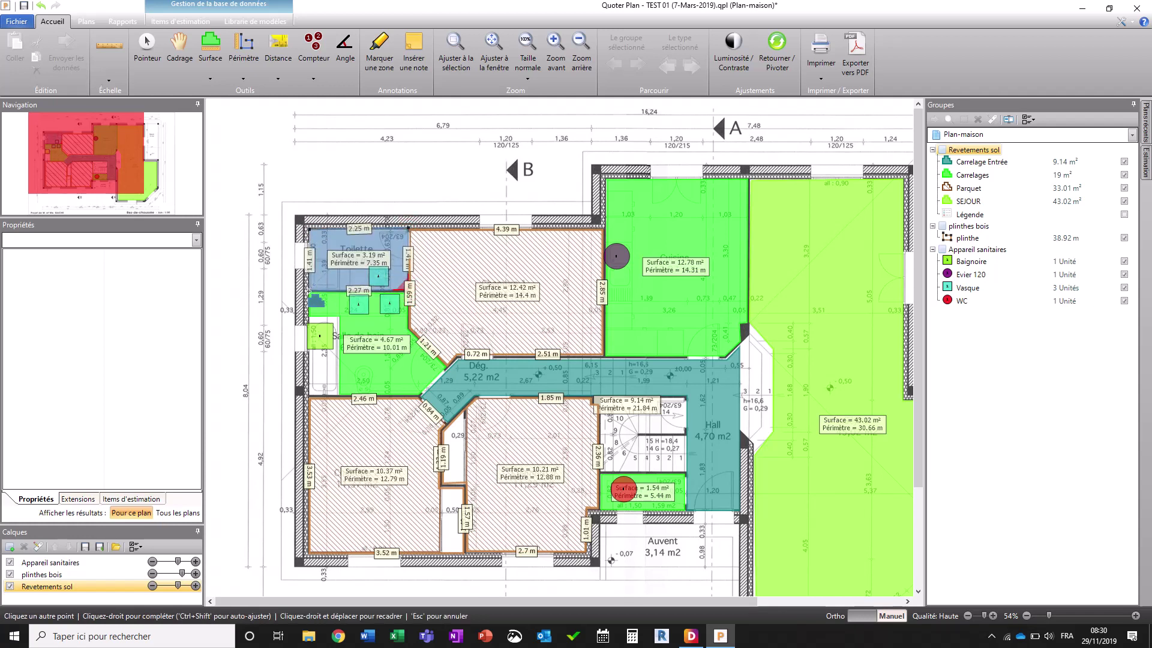
{"action": "left_click", "coordinate": [309, 229]}
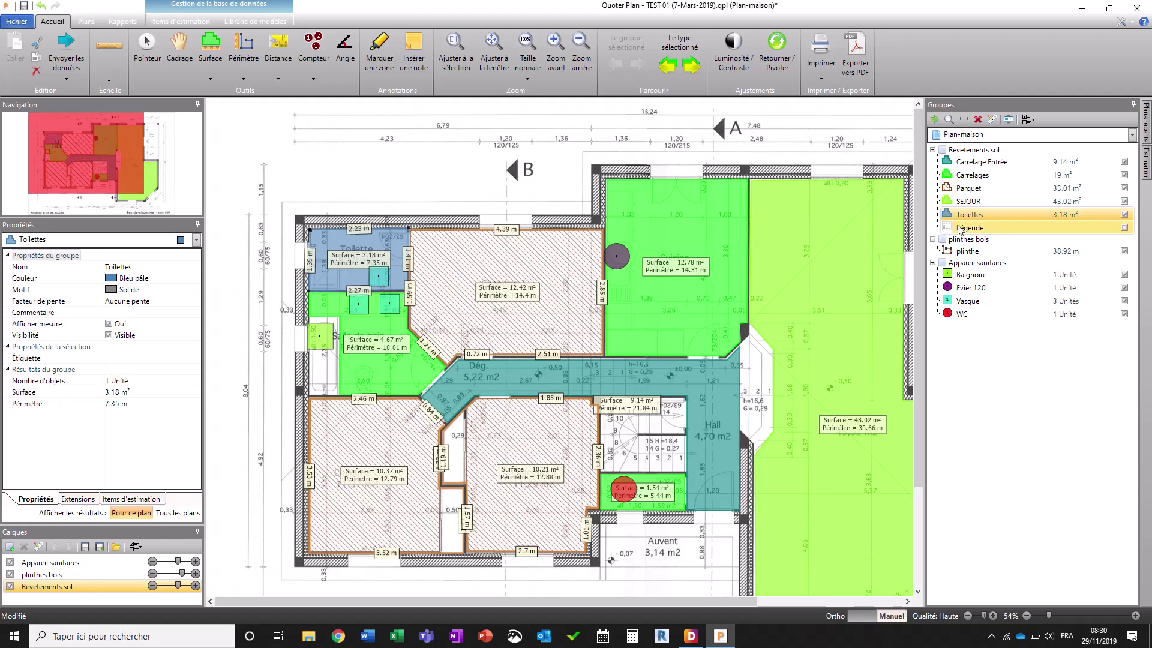
Add the estimation item Carrelage gres cerame 40x40 from 00009 - Finition, 09300 - Carrelages, to the Toilettes group.
{"action": "left_click", "coordinate": [973, 215]}
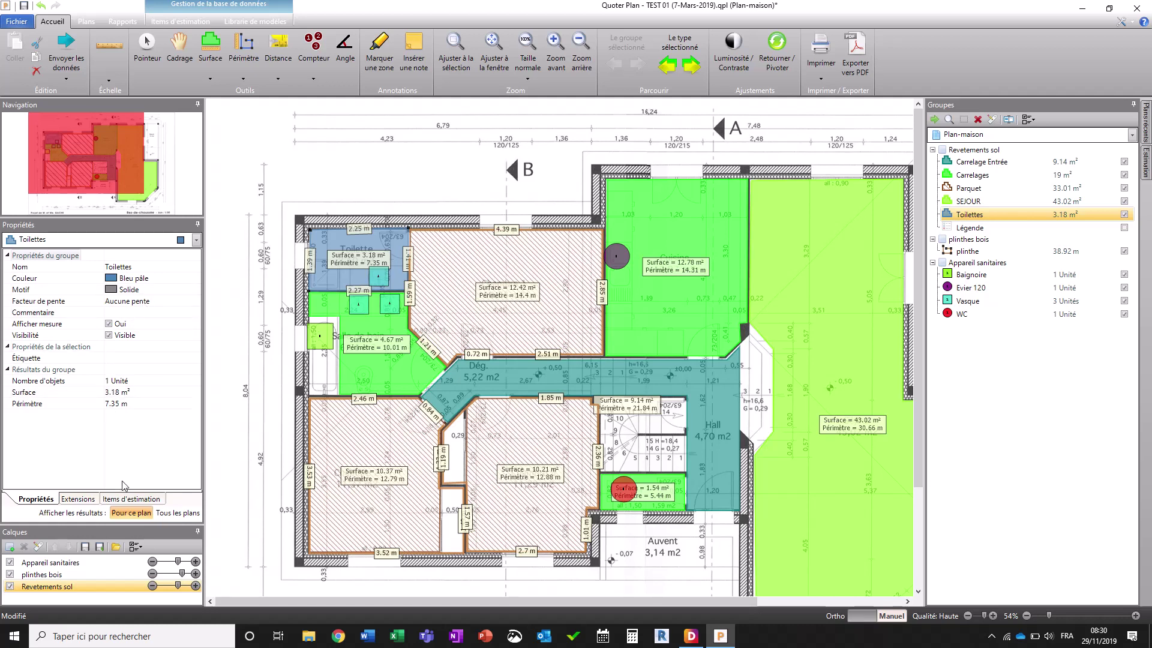
{"action": "left_click", "coordinate": [123, 498]}
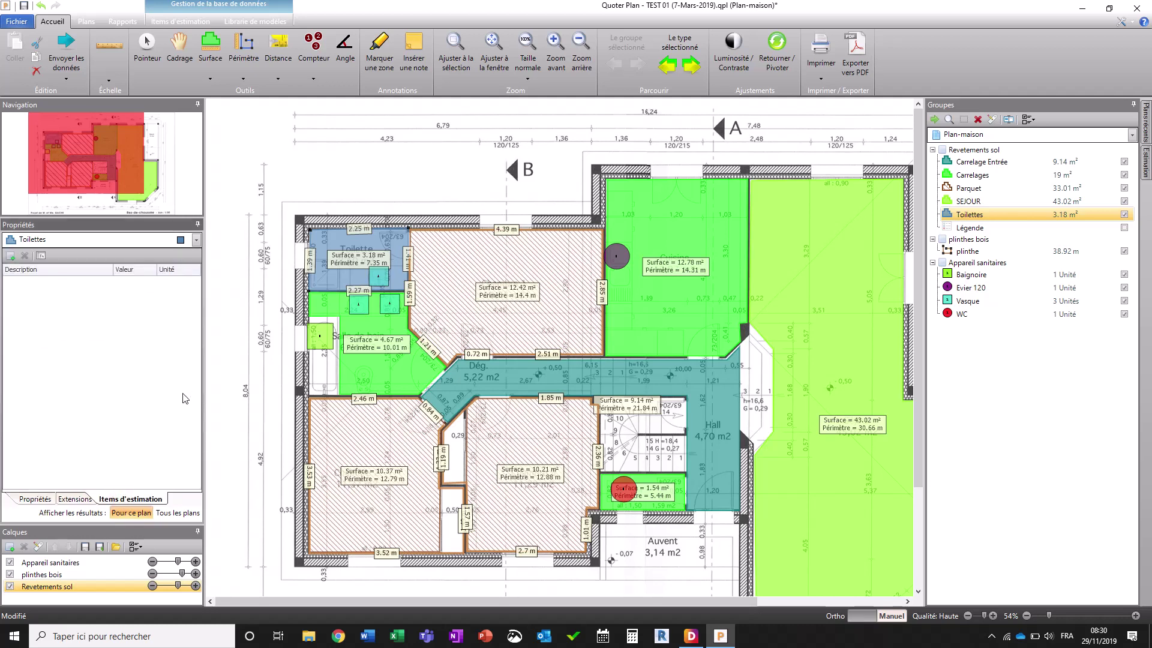
{"action": "left_click", "coordinate": [10, 257]}
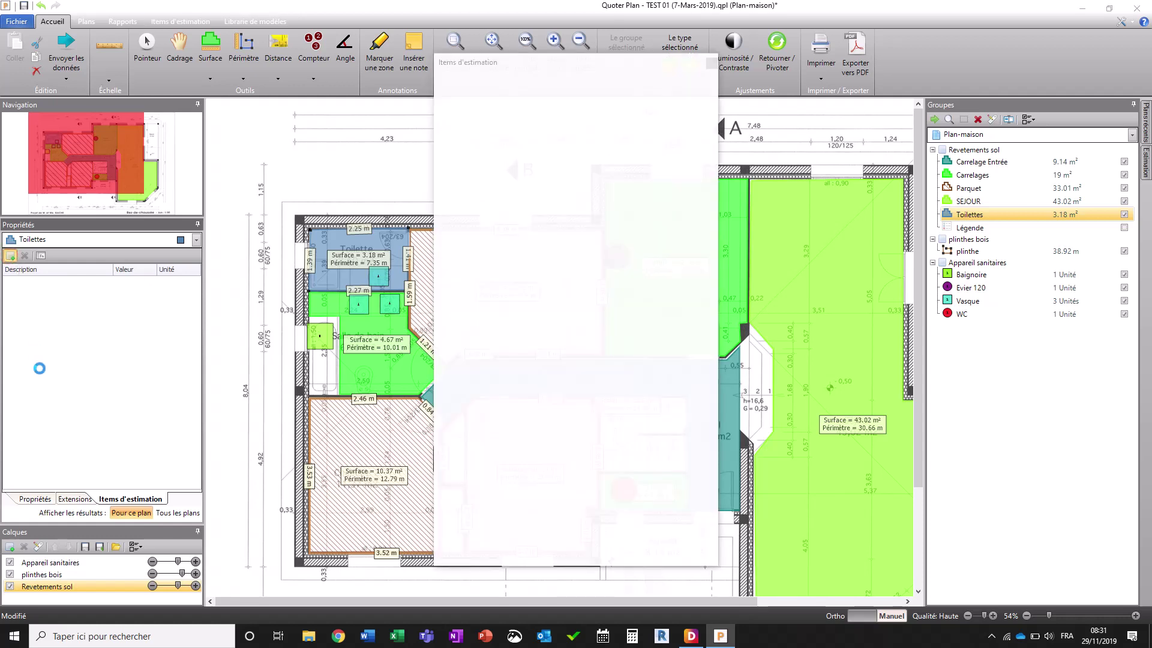
{"action": "left_click", "coordinate": [441, 170]}
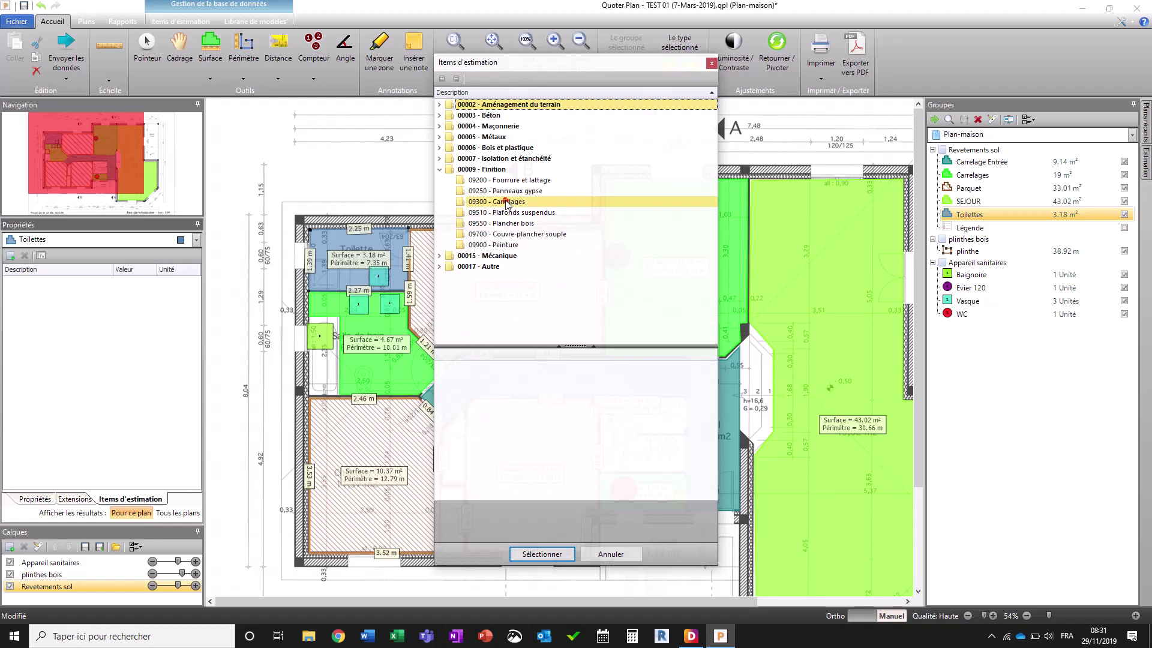
{"action": "left_click", "coordinate": [475, 202]}
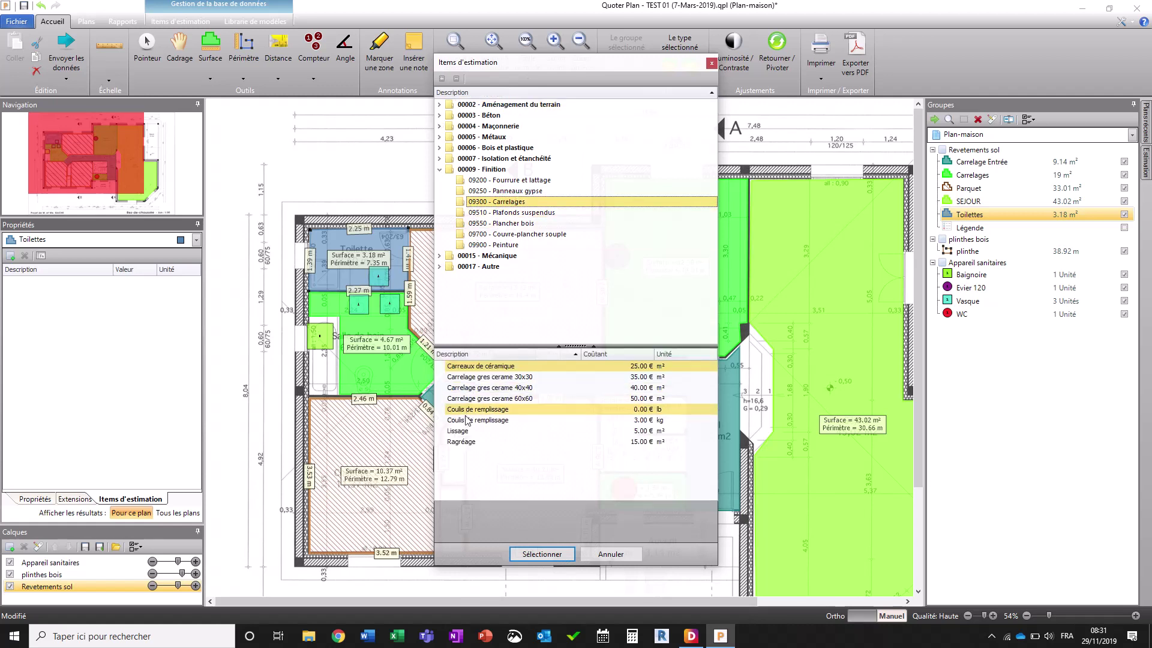
{"action": "double_click", "coordinate": [502, 388]}
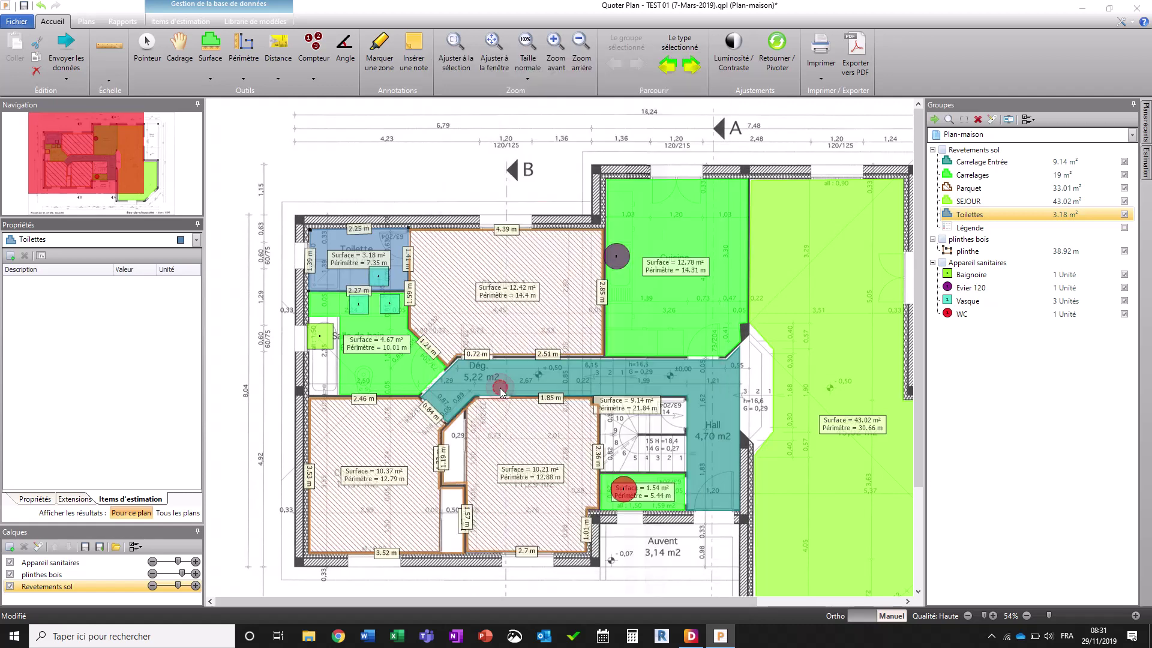
Replace the Carrelage gres cerame 40x40 item's formula with [Surface] in the formula builder.
{"action": "double_click", "coordinate": [142, 290]}
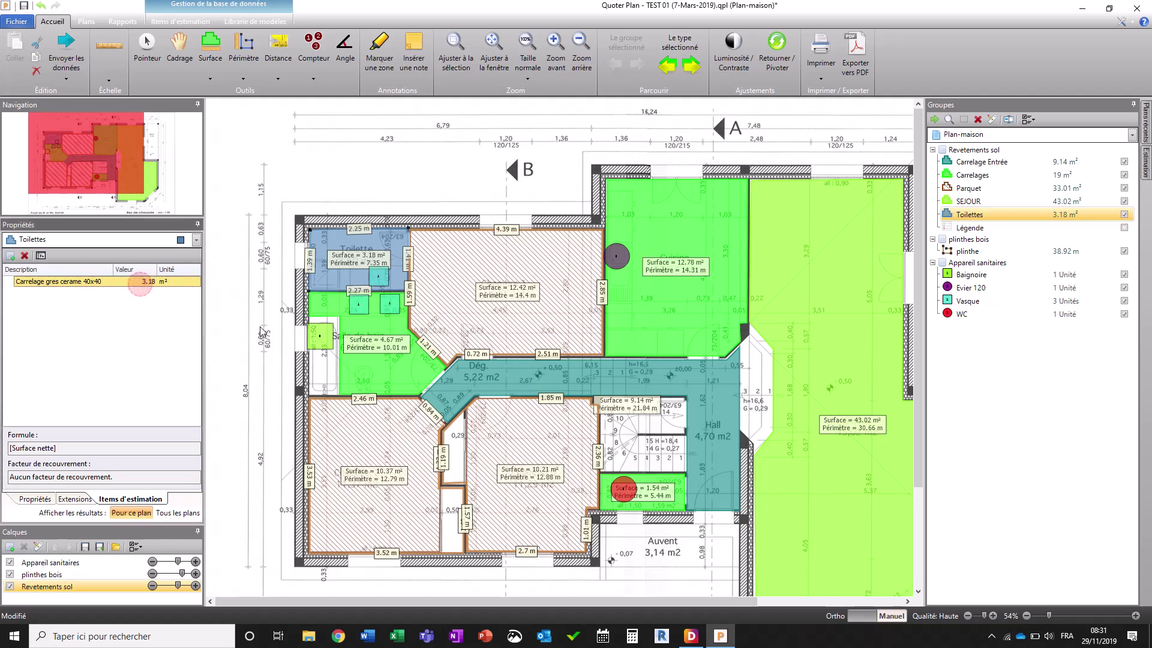
{"action": "left_click_drag", "start_coordinate": [539, 180], "coordinate": [469, 175]}
{"action": "key", "text": "BackSpace"}
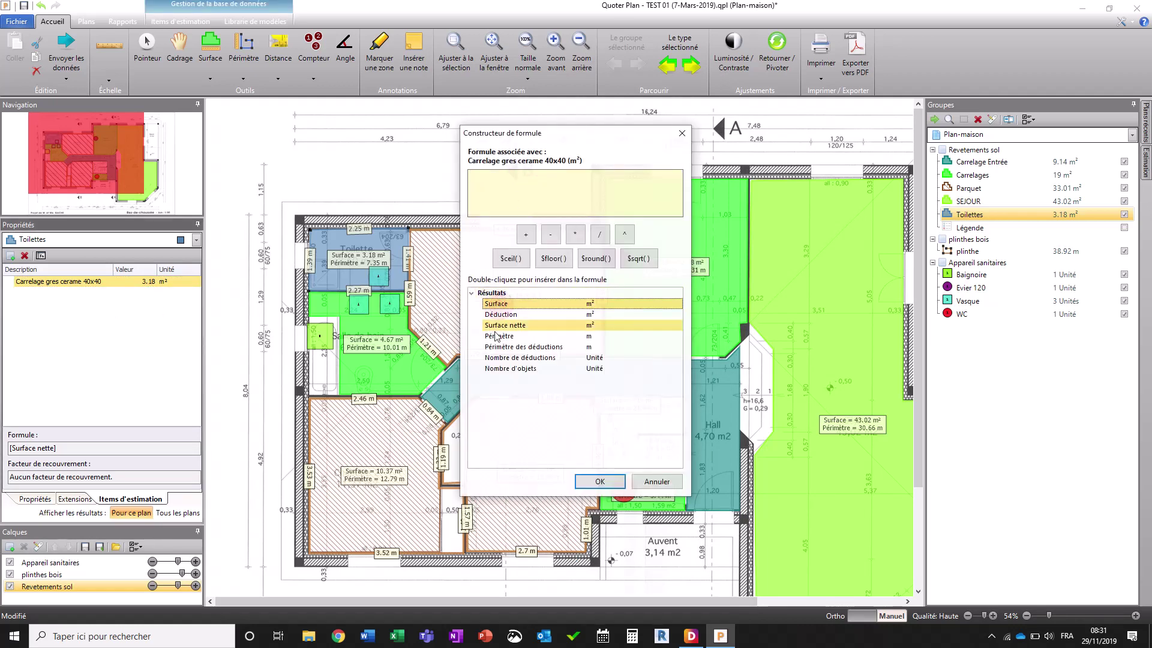
{"action": "left_click", "coordinate": [498, 305]}
{"action": "double_click", "coordinate": [498, 305]}
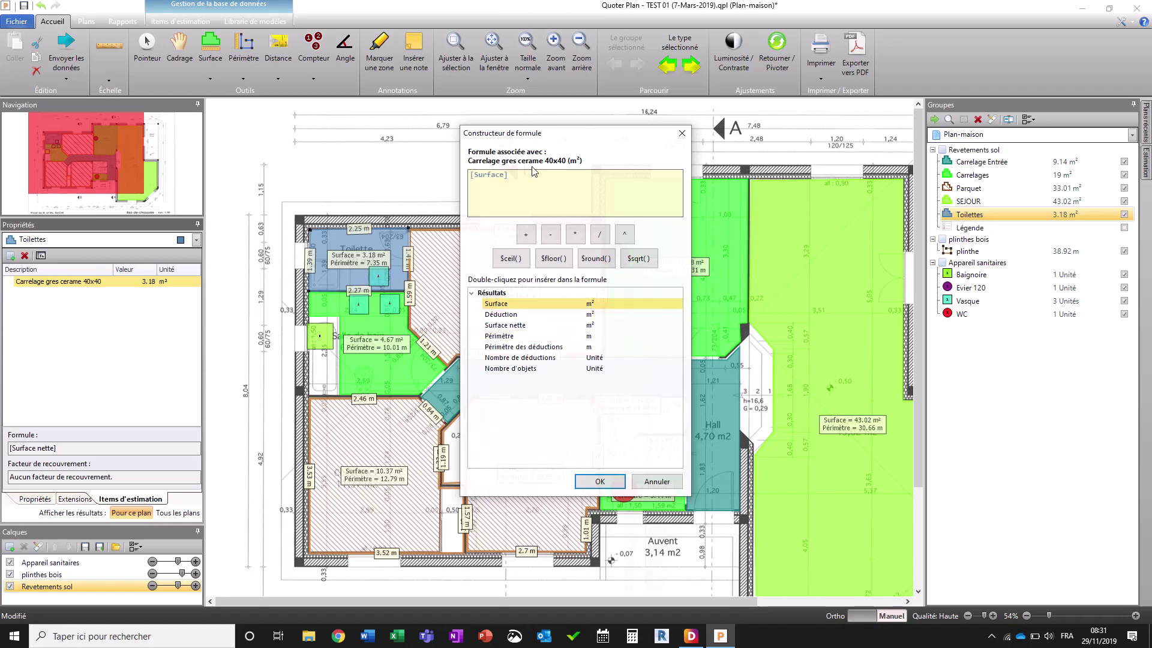
Clear the tile item's formula, insert [Surface nette] and apply it.
{"action": "key", "text": "BackSpace"}
{"action": "key", "text": "BackSpace"}
{"action": "key", "text": "BackSpace"}
{"action": "key", "text": "BackSpace"}
{"action": "key", "text": "BackSpace"}
{"action": "key", "text": "BackSpace"}
{"action": "key", "text": "BackSpace"}
{"action": "key", "text": "BackSpace"}
{"action": "key", "text": "BackSpace"}
{"action": "double_click", "coordinate": [510, 326]}
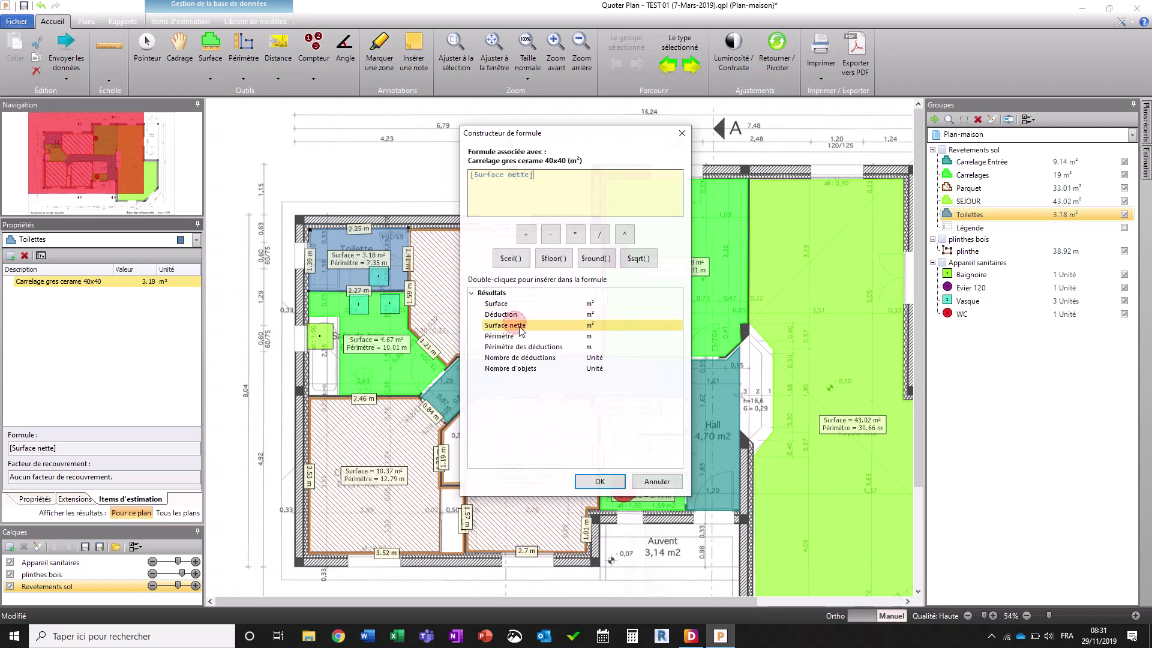
{"action": "left_click", "coordinate": [600, 481]}
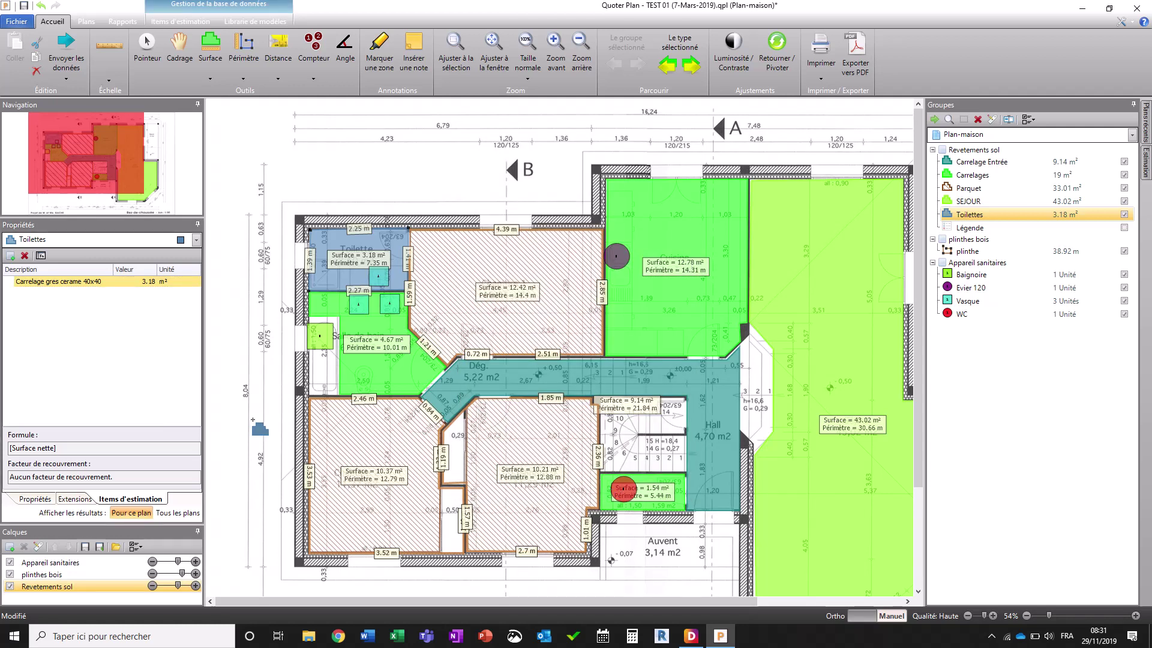
Open the project reports and review the Métré report by plans.
{"action": "left_click", "coordinate": [183, 22]}
{"action": "left_click", "coordinate": [123, 22]}
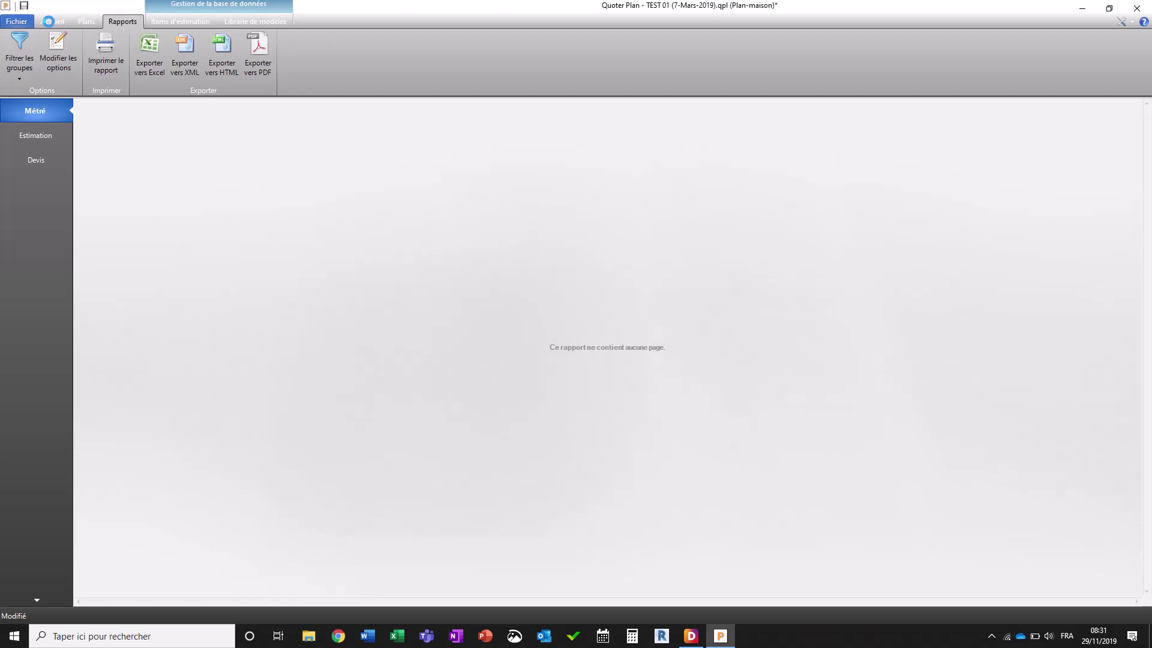
{"action": "left_click", "coordinate": [42, 135]}
{"action": "left_click", "coordinate": [46, 112]}
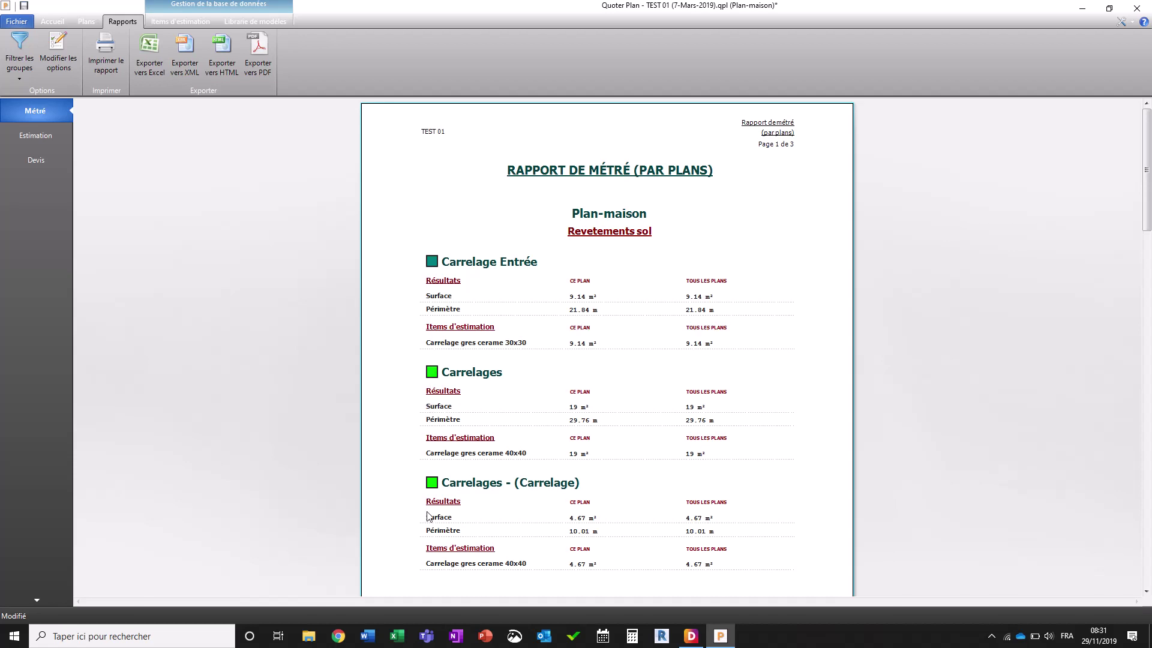
Export the Estimation report to XML and open the file with Office XML Handler.
{"action": "left_click", "coordinate": [37, 136]}
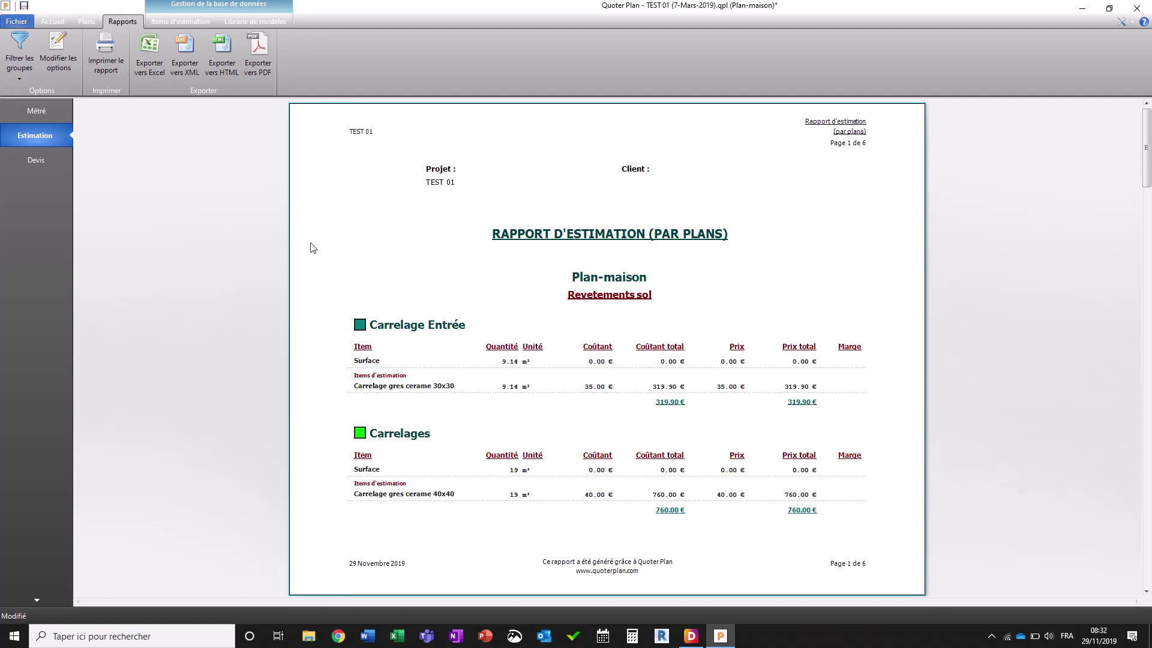
{"action": "left_click", "coordinate": [189, 45]}
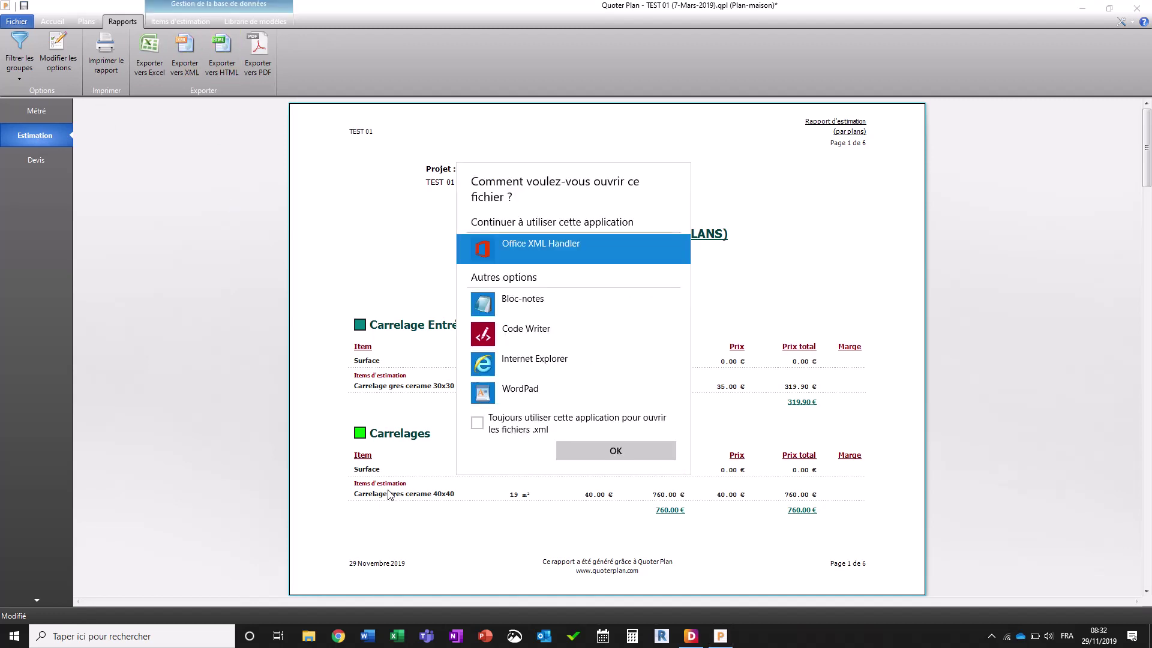
{"action": "left_click", "coordinate": [606, 450]}
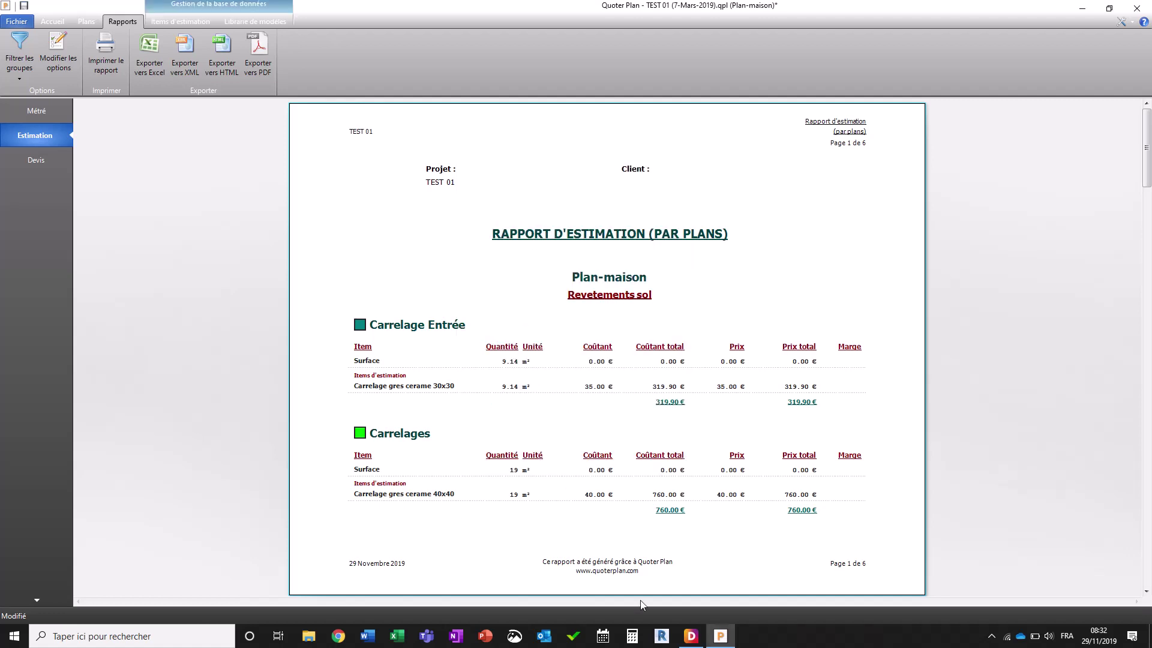
Switch to DeviSOC and start a Quoter Plan import at the DQE title block of the REVETEMENTS DE SOL lot.
{"action": "left_click", "coordinate": [691, 636]}
{"action": "left_click", "coordinate": [143, 22]}
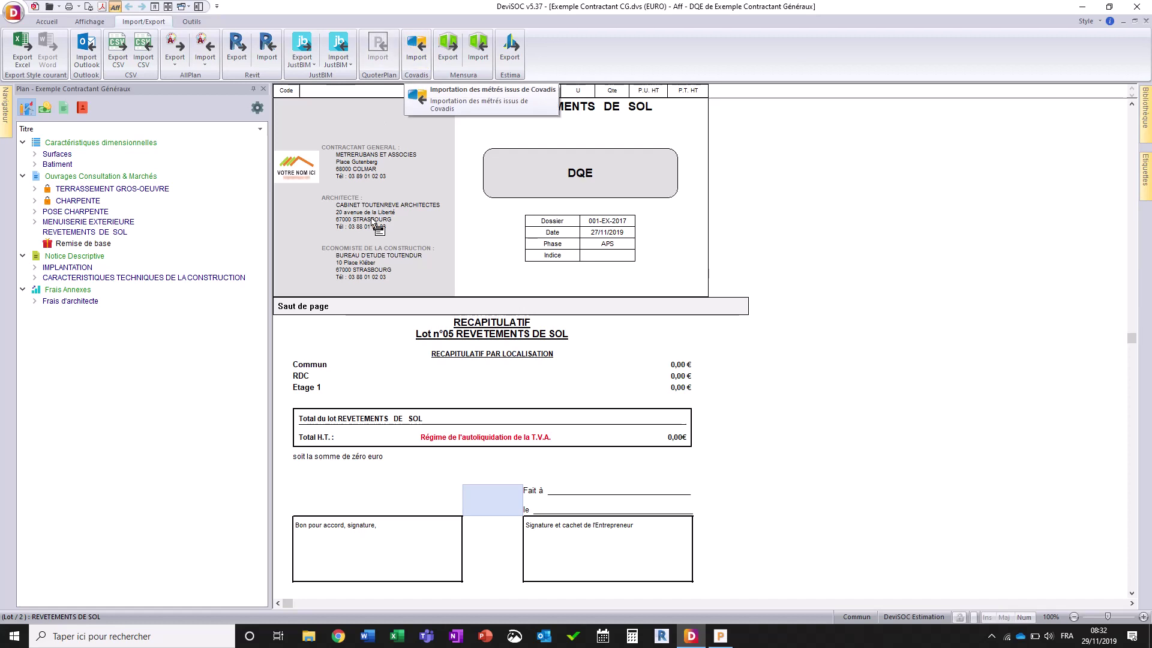
{"action": "left_click", "coordinate": [593, 174]}
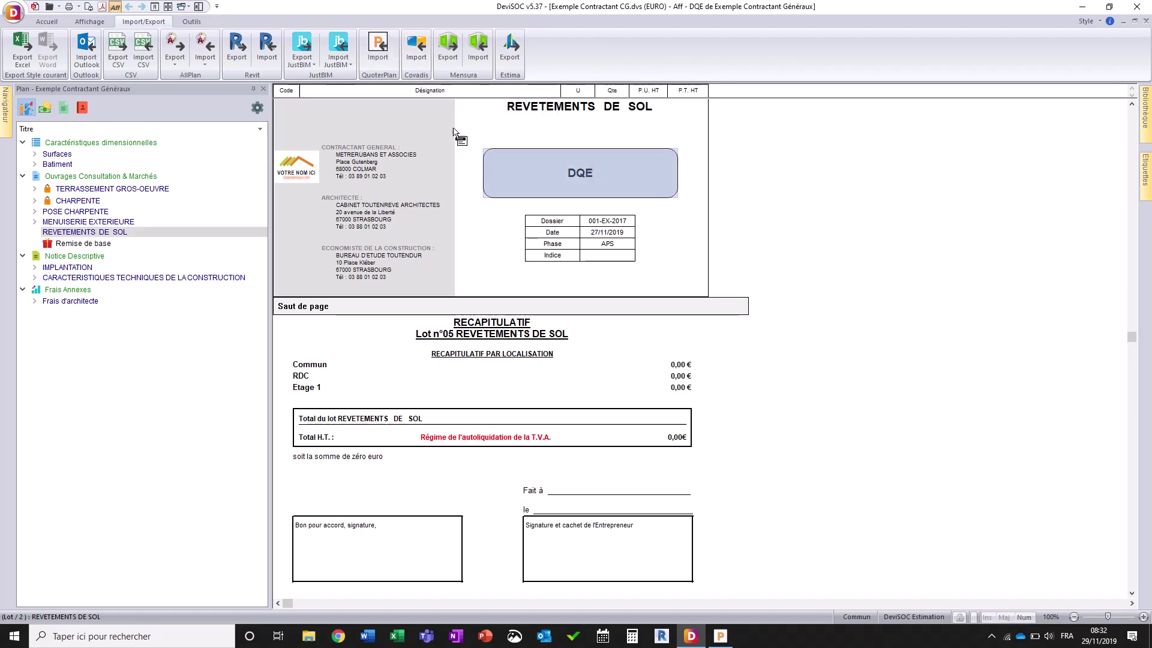
{"action": "left_click", "coordinate": [379, 46]}
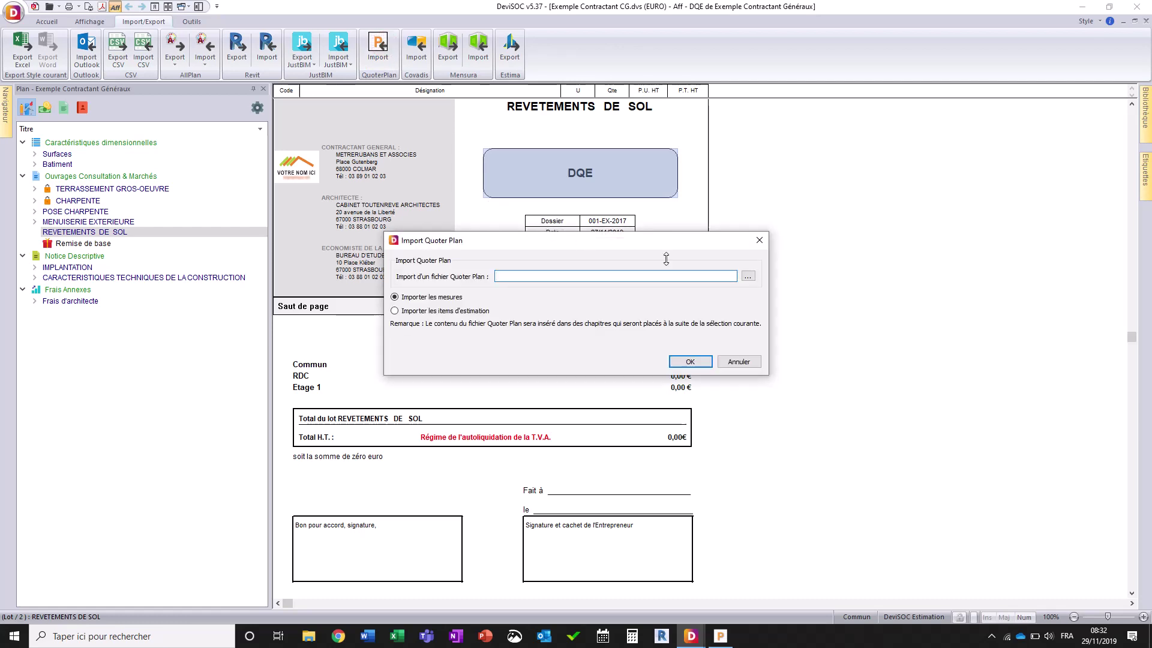
Choose TEST-01-(7-Mars-2019)-[Classé_par_plans].xml from Documents/Quoter Plan/Mes rapports as the file to import.
{"action": "left_click", "coordinate": [748, 276]}
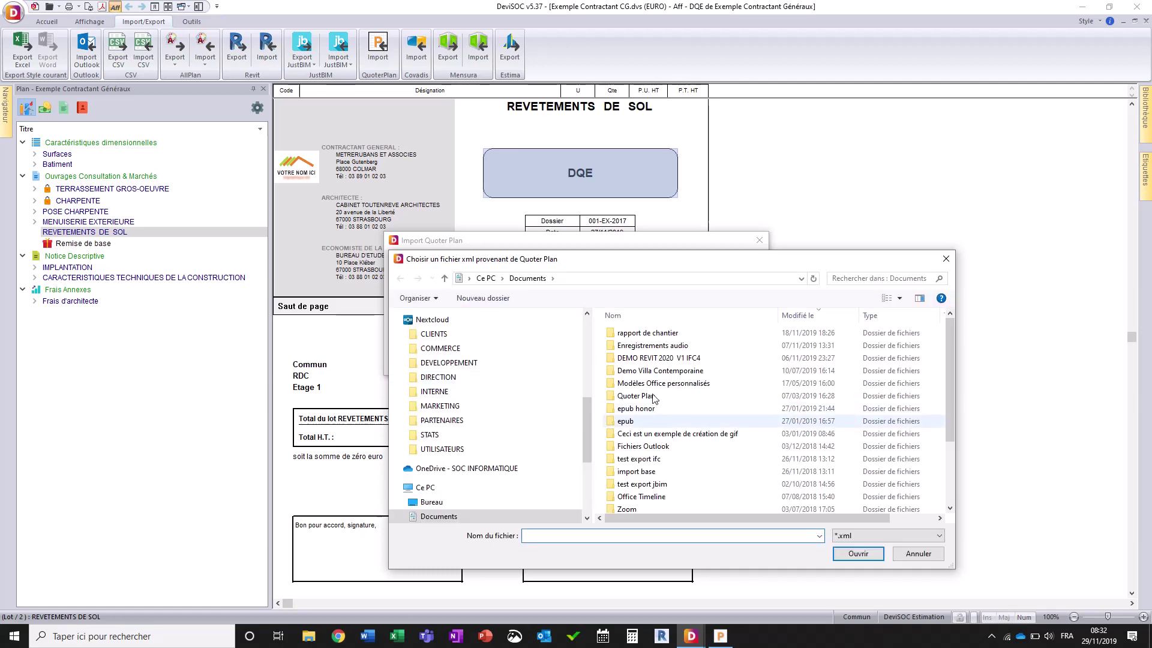
{"action": "double_click", "coordinate": [654, 397]}
{"action": "left_click", "coordinate": [635, 410]}
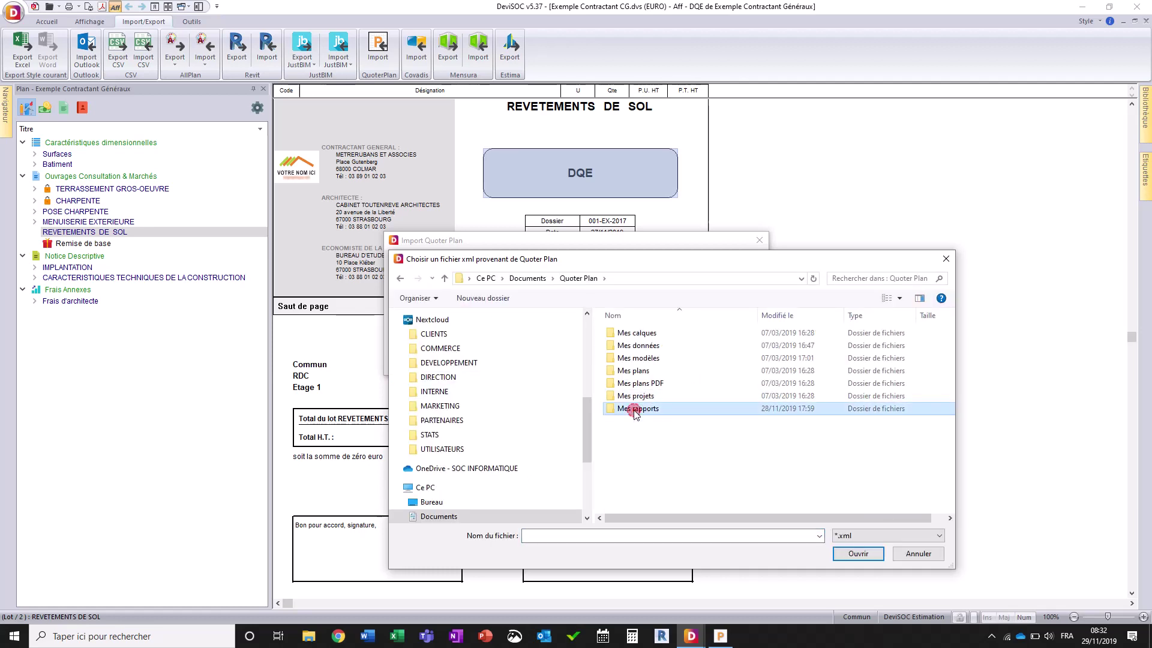
{"action": "double_click", "coordinate": [635, 413]}
{"action": "left_click", "coordinate": [669, 371]}
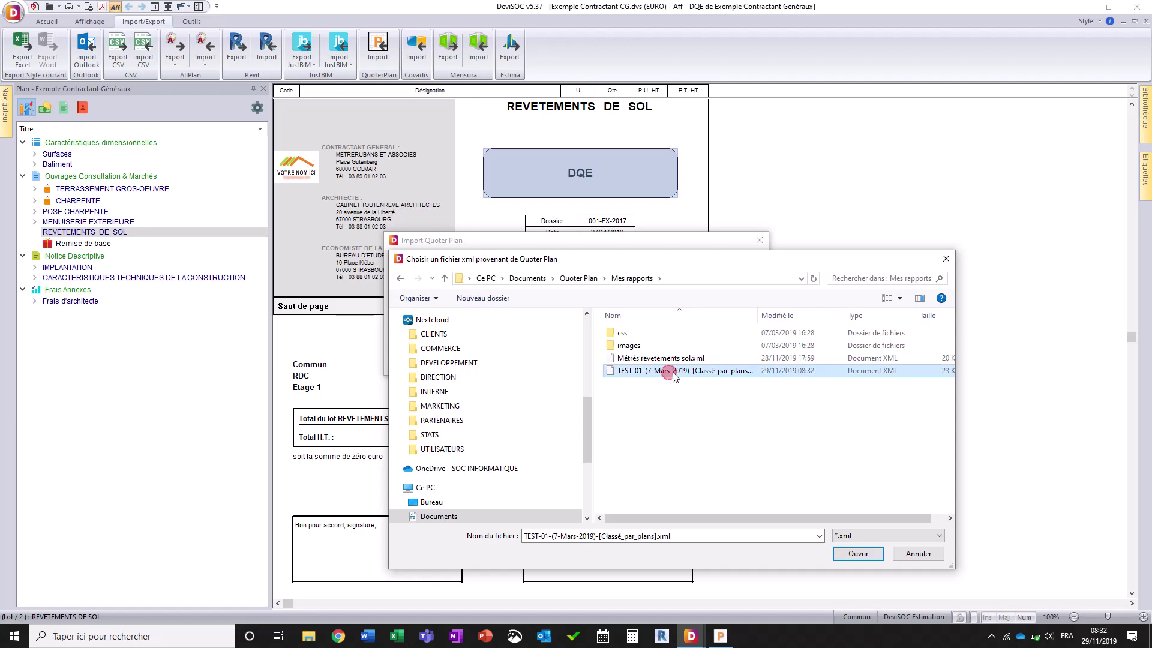
{"action": "left_click", "coordinate": [857, 553]}
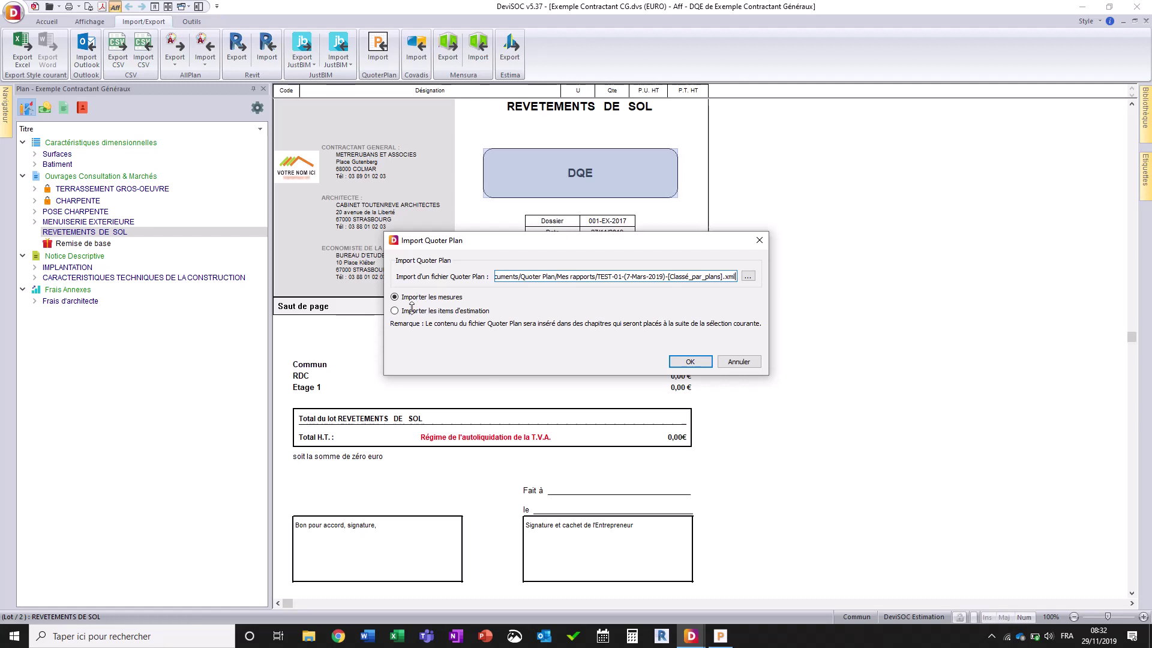
Import the file's estimation items into the lot and select the Plan-maison chapter title.
{"action": "left_click", "coordinate": [409, 311]}
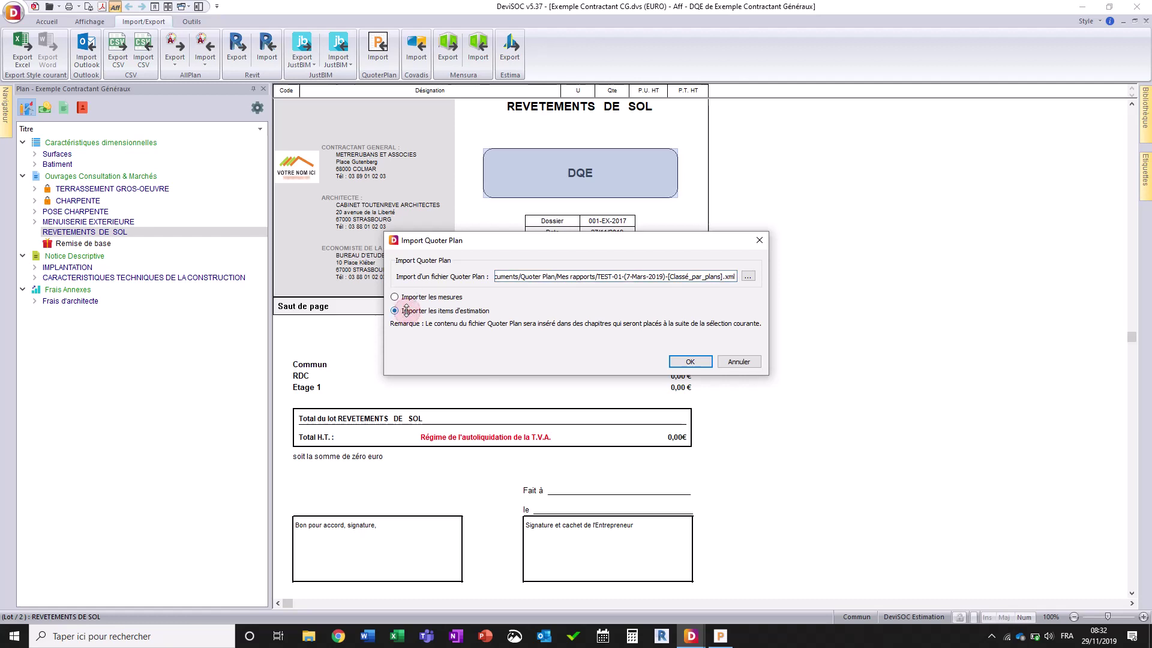
{"action": "left_click", "coordinate": [682, 360]}
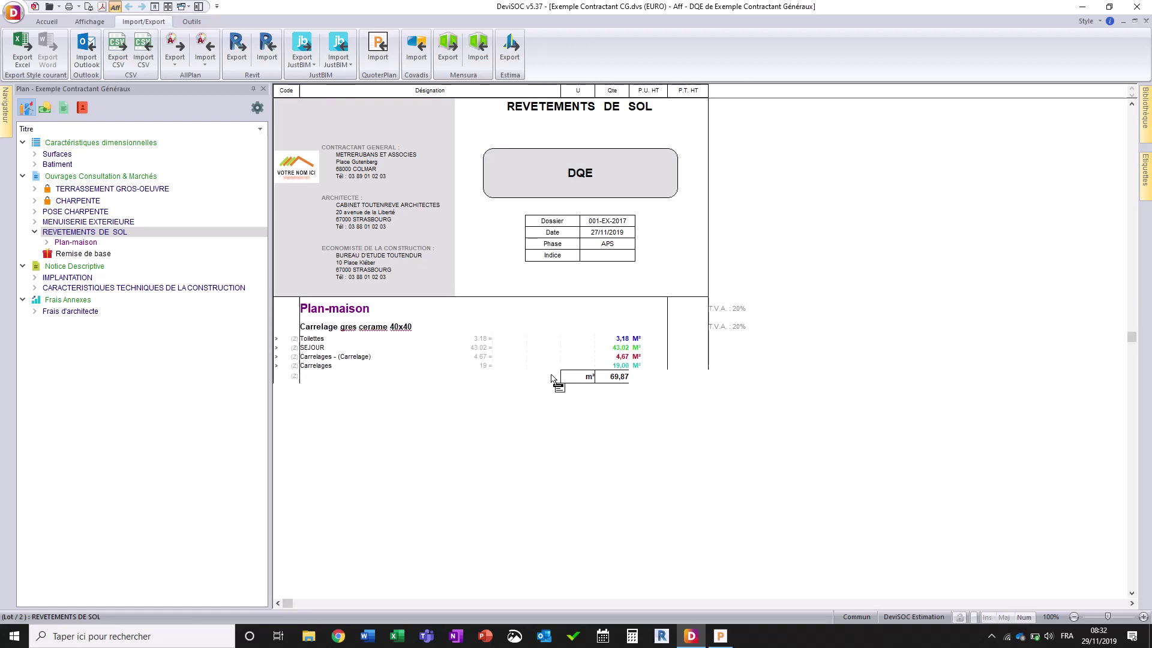
{"action": "left_click", "coordinate": [327, 310]}
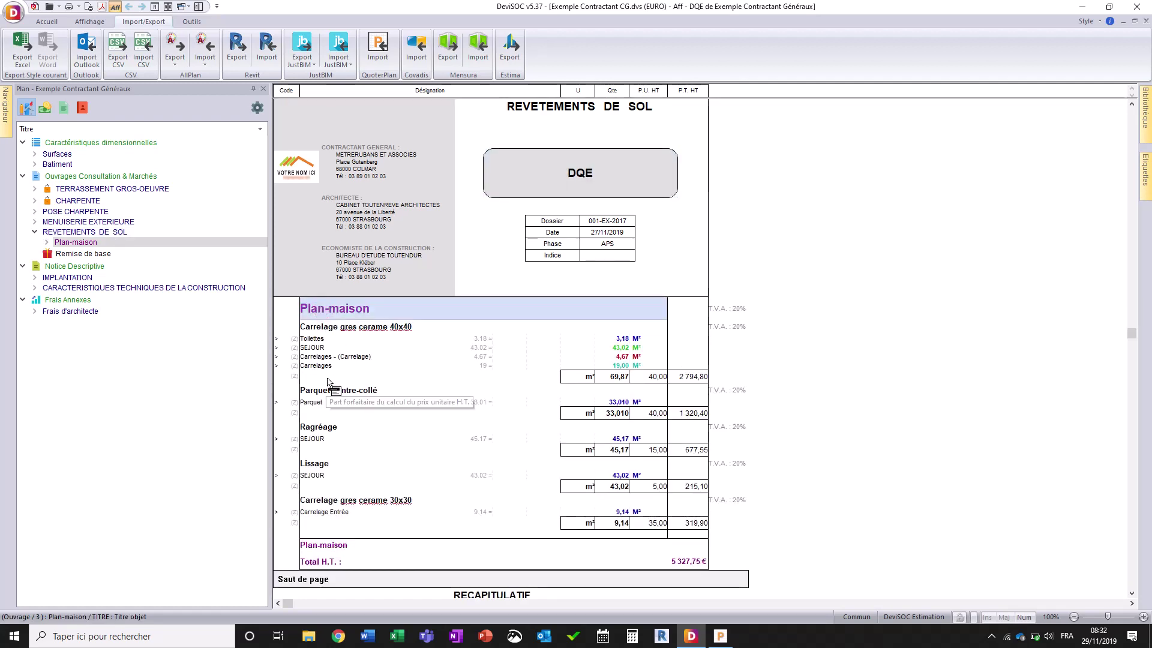
Review the imported Carrelage gres cerame 40x40 item, its room measurement lines, total quantity and unit price, and the Parquet contre-collé title.
{"action": "left_click", "coordinate": [339, 327]}
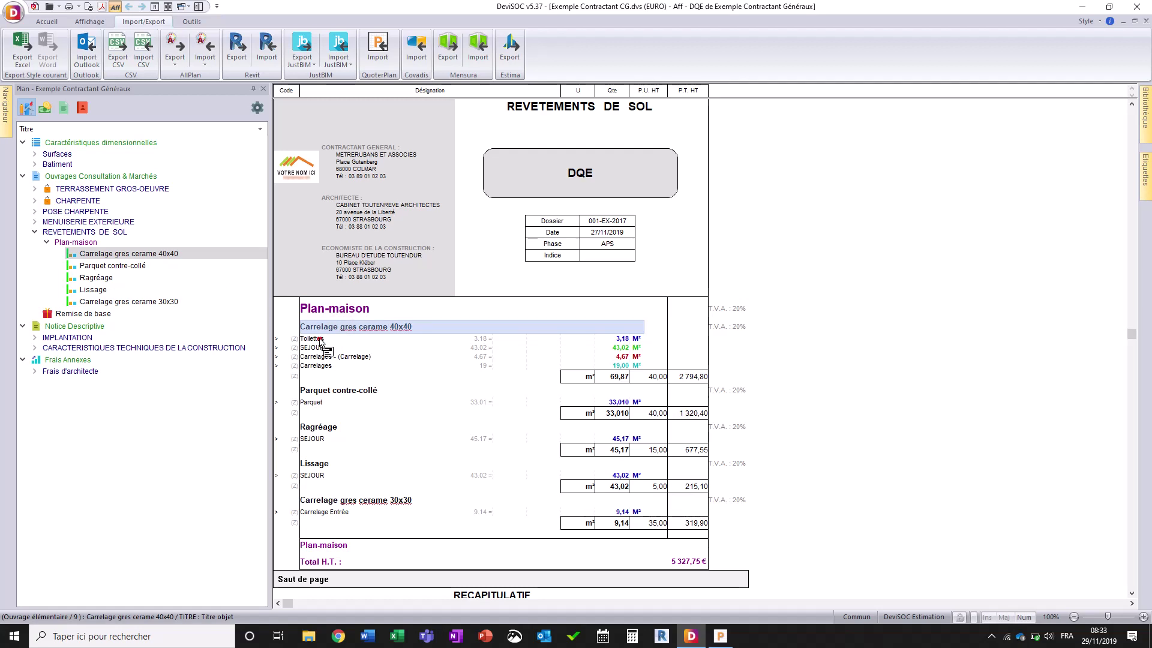
{"action": "left_click", "coordinate": [320, 340]}
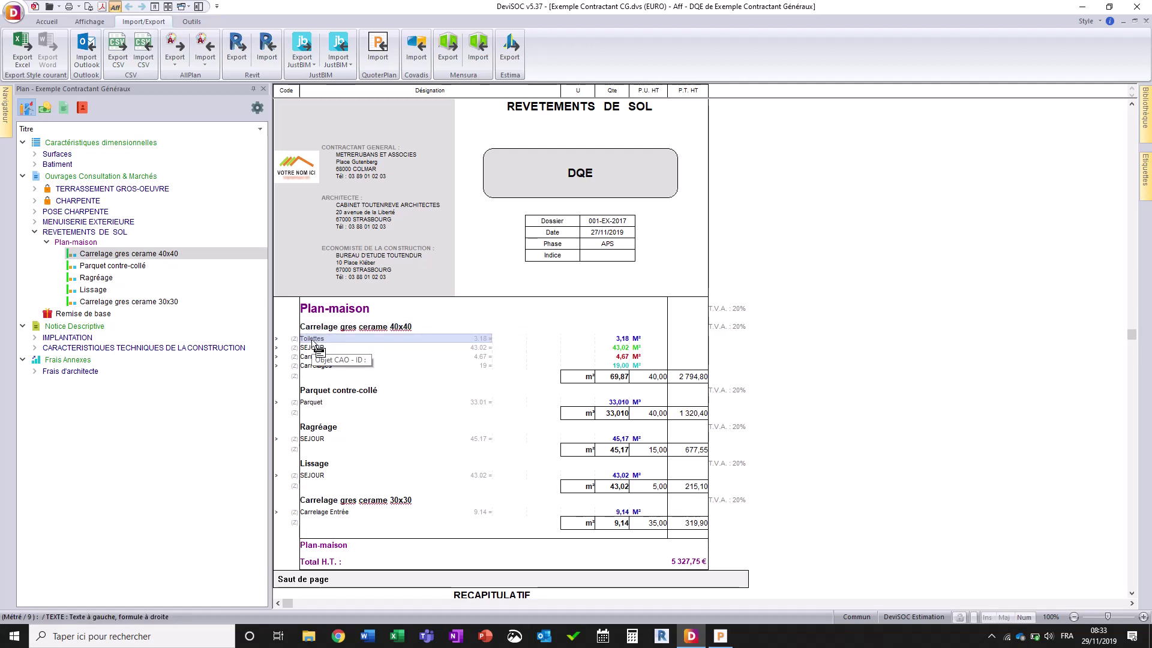
{"action": "left_click", "coordinate": [315, 348]}
{"action": "left_click", "coordinate": [327, 357]}
{"action": "left_click", "coordinate": [324, 365]}
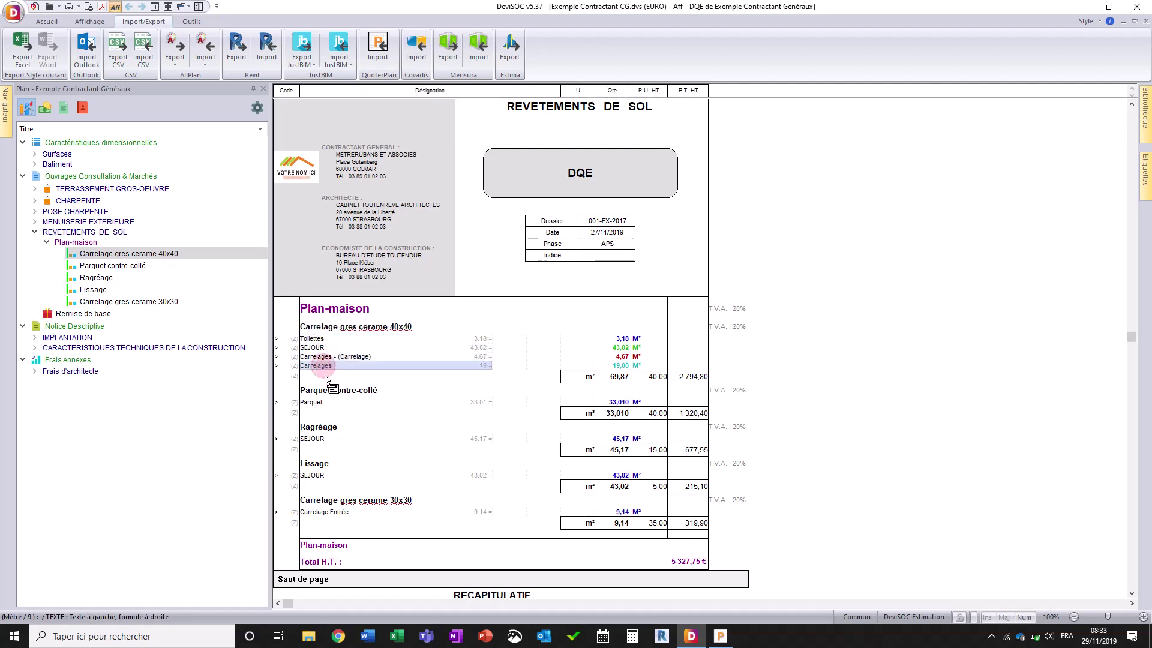
{"action": "left_click", "coordinate": [324, 390]}
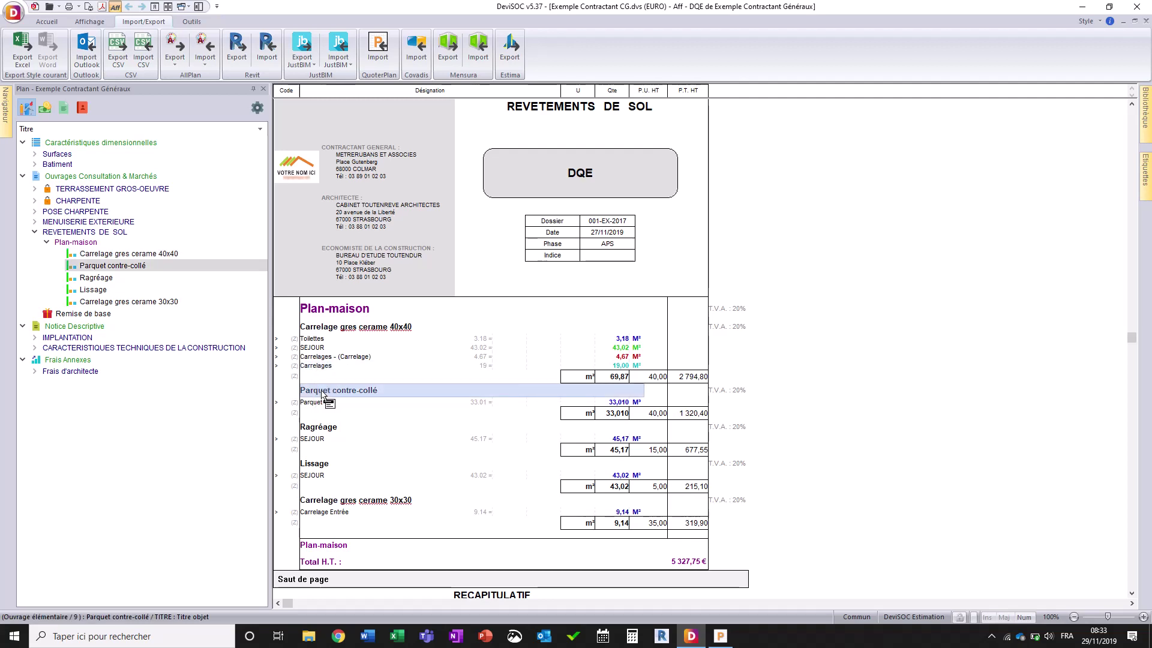
{"action": "left_click", "coordinate": [610, 378]}
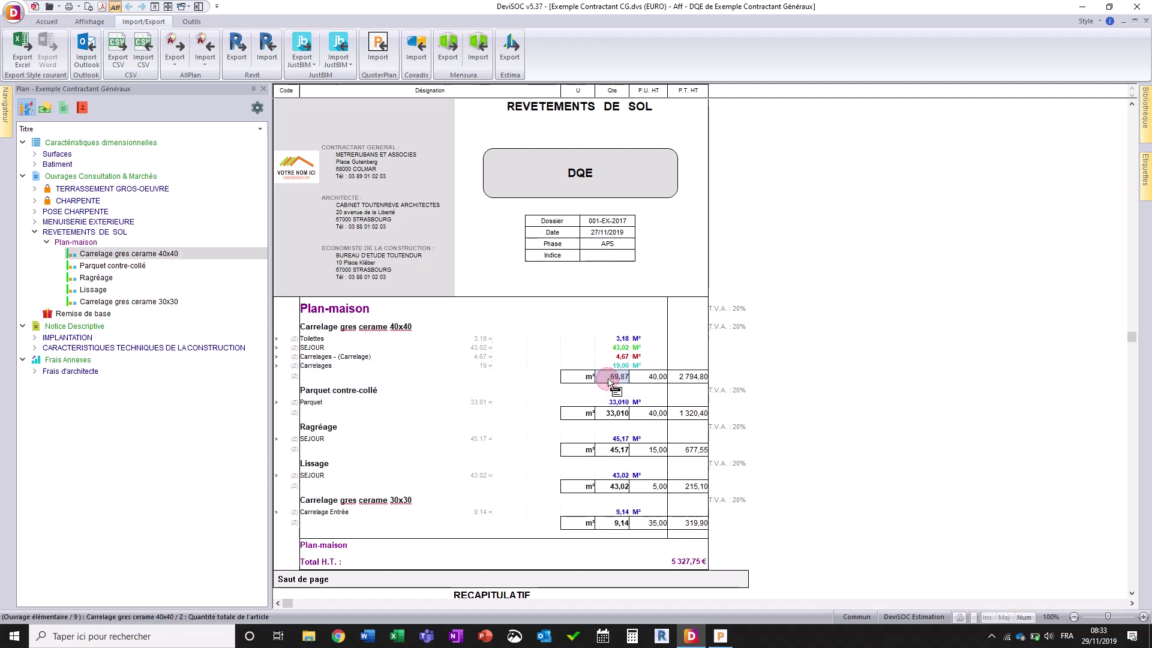
{"action": "left_click", "coordinate": [640, 379]}
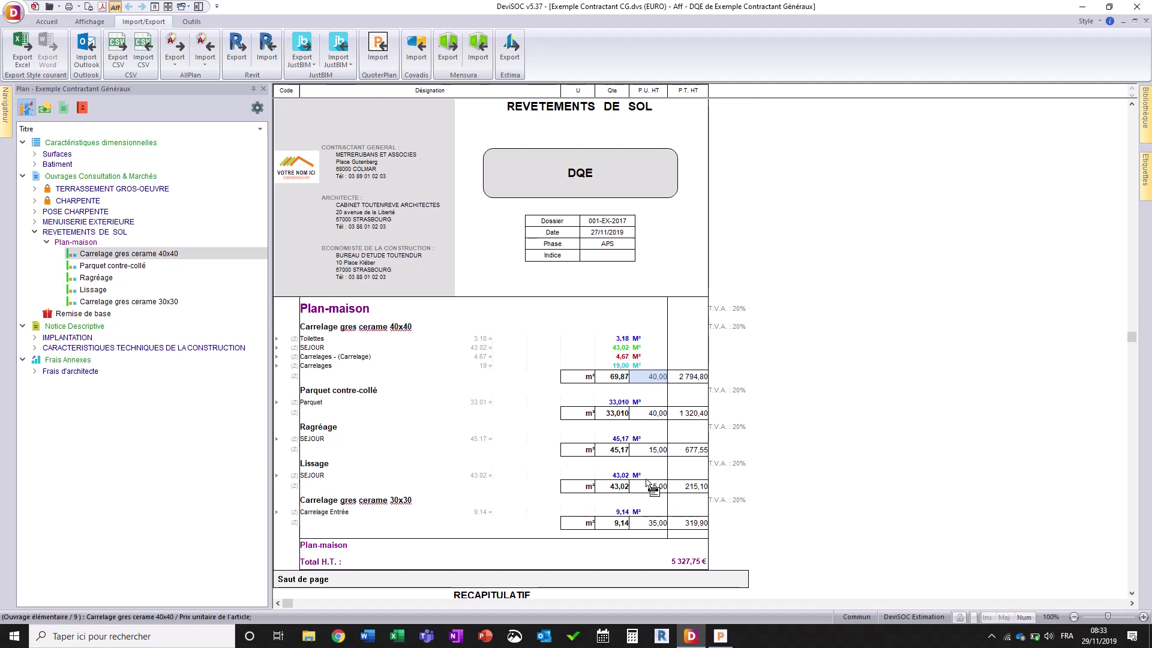
Select the DQE title block of the REVETEMENTS DE SOL lot and return to DeviSOC after viewing Quoter Plan's estimation report.
{"action": "left_click", "coordinate": [552, 183]}
{"action": "left_click", "coordinate": [377, 62]}
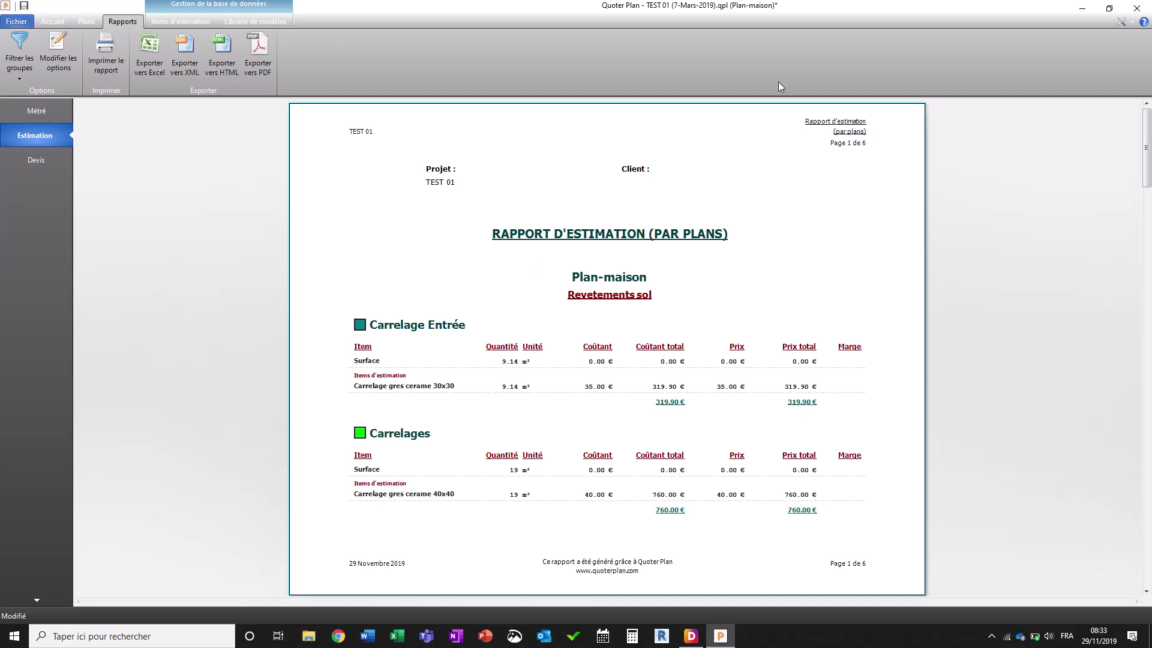
{"action": "left_click", "coordinate": [692, 636]}
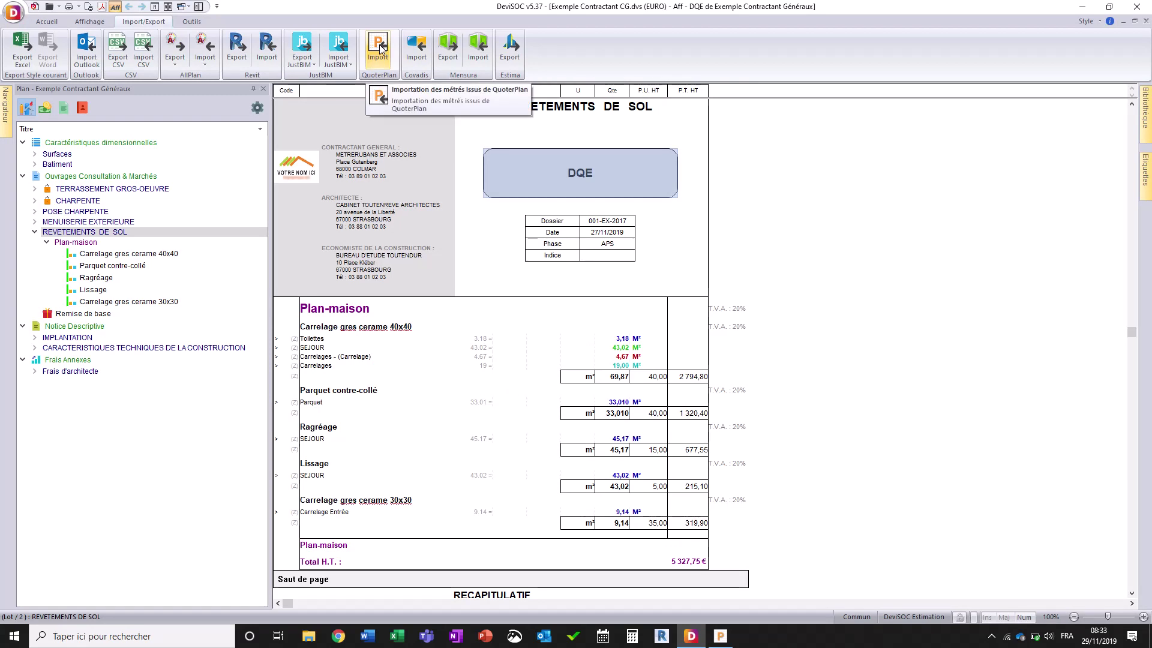